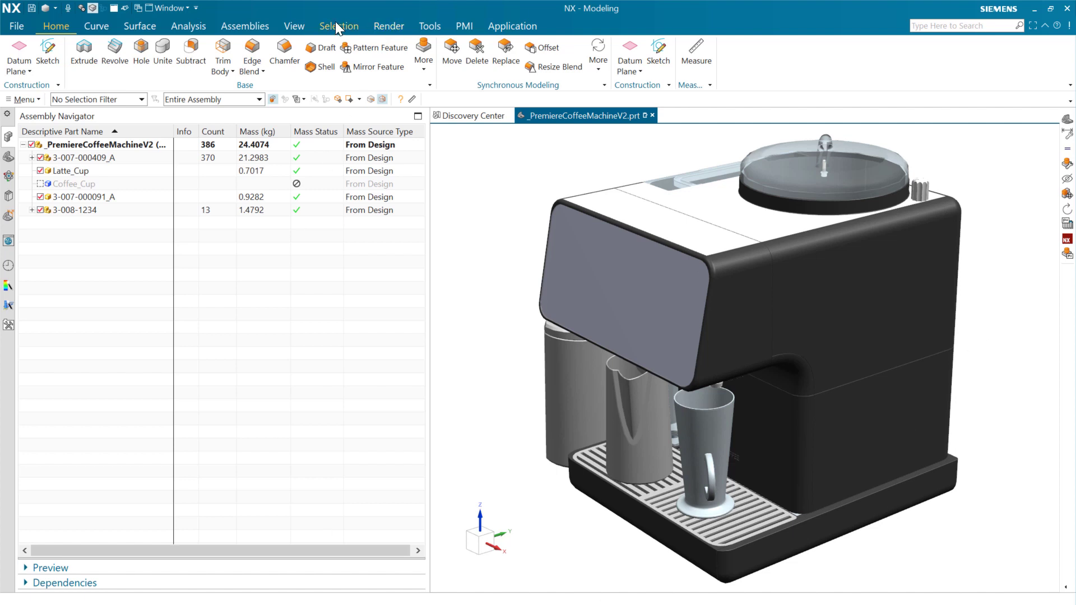
# Open the Mass Properties panel and load the whole coffee machine assembly (24.4074 kg, 239.3547 N).
pyautogui.click(199, 26)
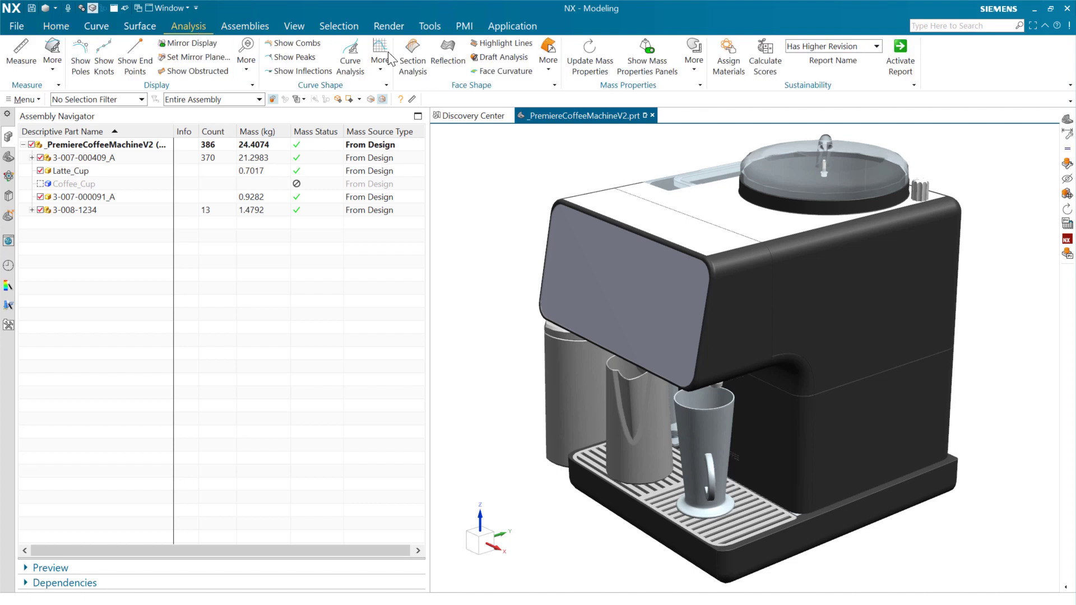
pyautogui.click(637, 73)
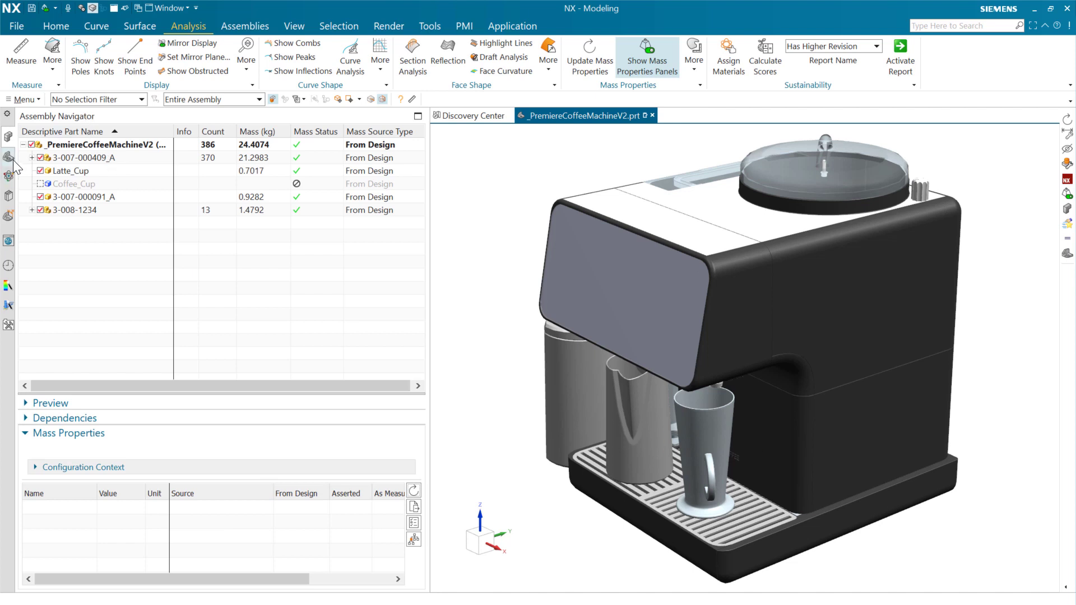
pyautogui.click(108, 143)
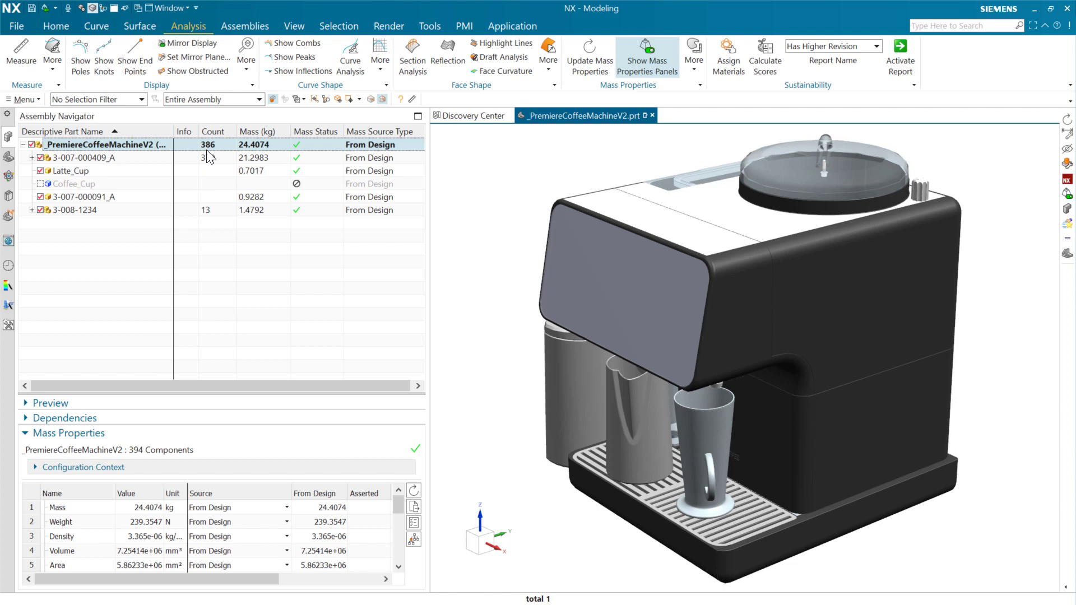
pyautogui.click(415, 509)
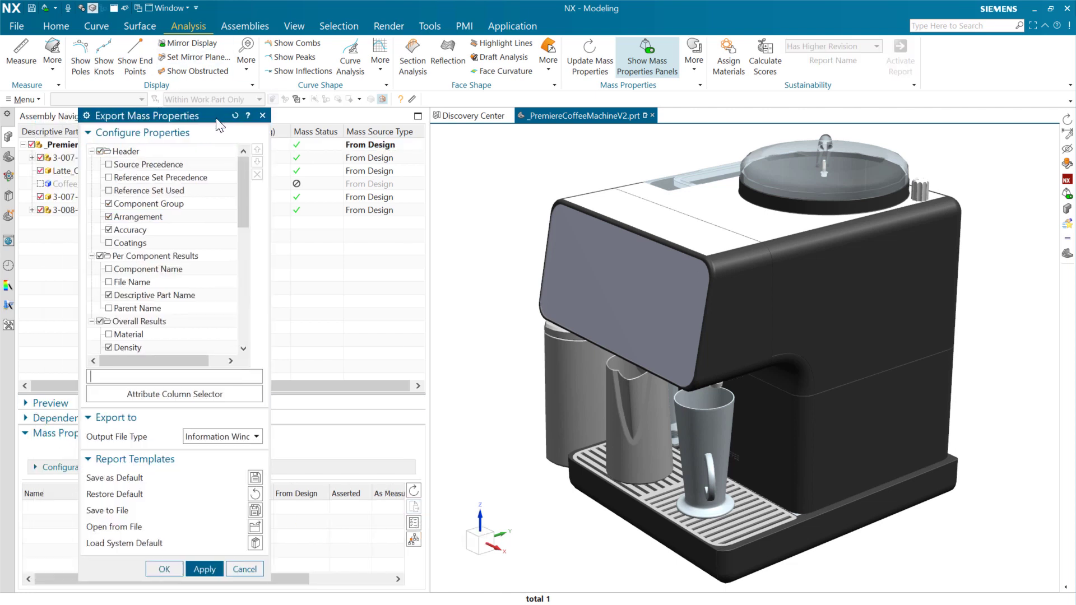
pyautogui.moveTo(219, 125); pyautogui.dragTo(354, 99)
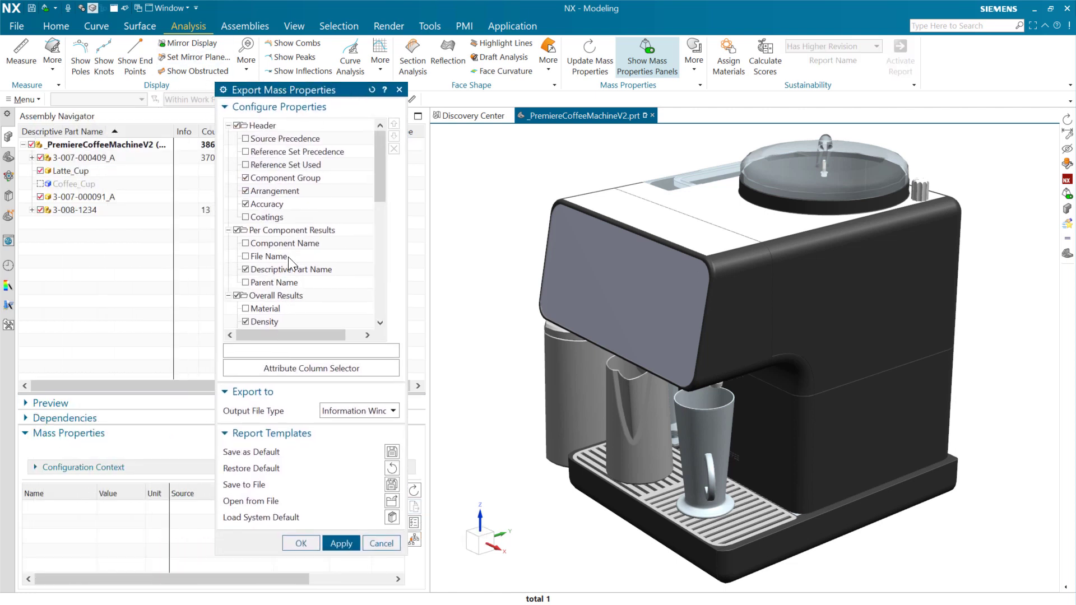
pyautogui.moveTo(376, 159)
pyautogui.mouseDown()
pyautogui.moveTo(363, 270)
pyautogui.moveTo(373, 177)
pyautogui.mouseUp()
pyautogui.click(366, 416)
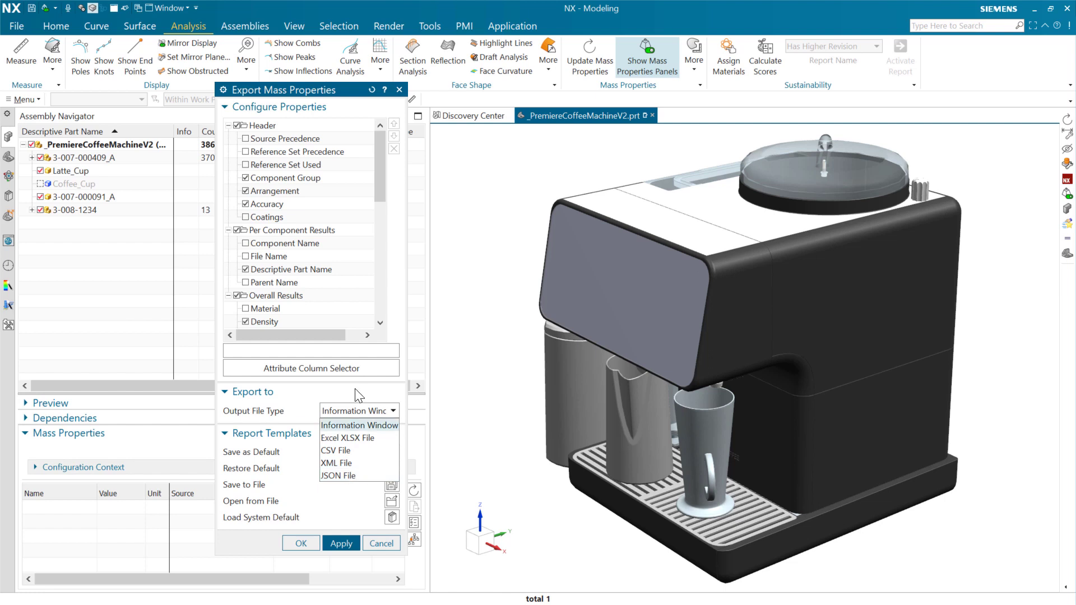
pyautogui.click(361, 410)
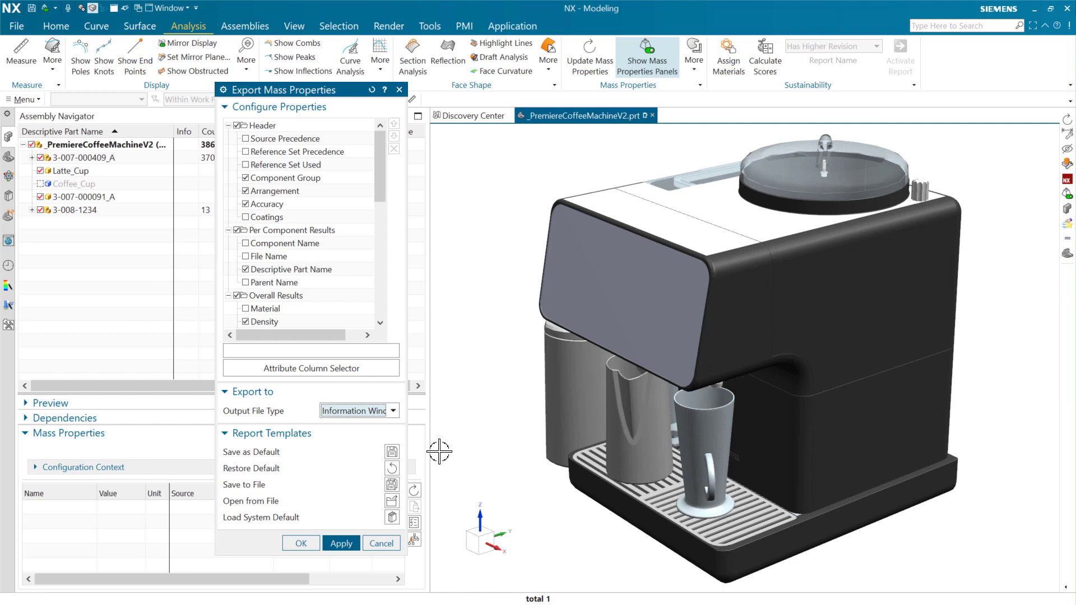
pyautogui.click(327, 432)
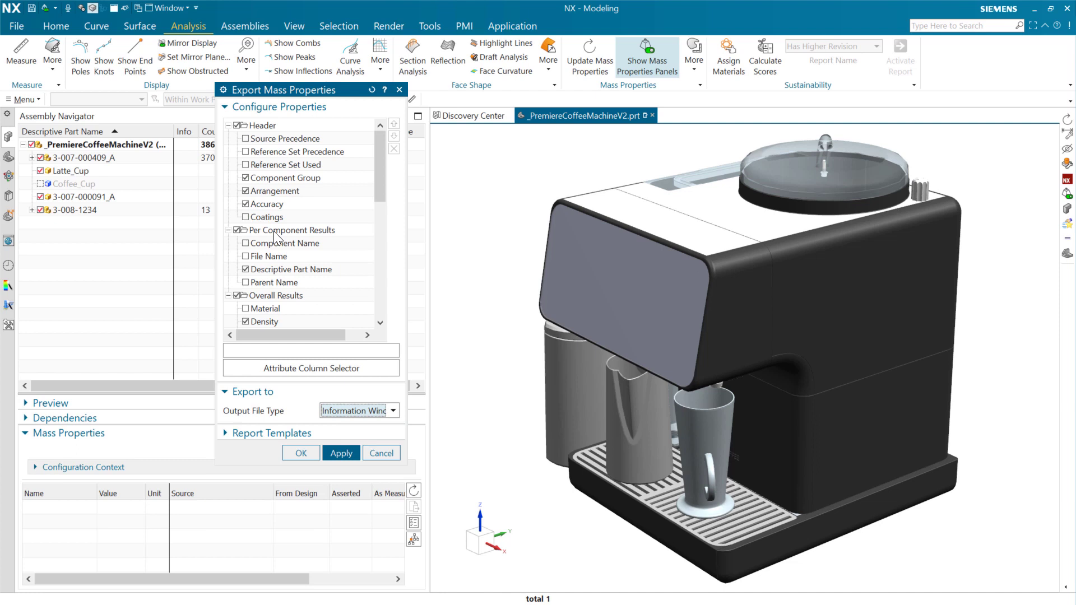
pyautogui.scroll(-5, 303, 321)
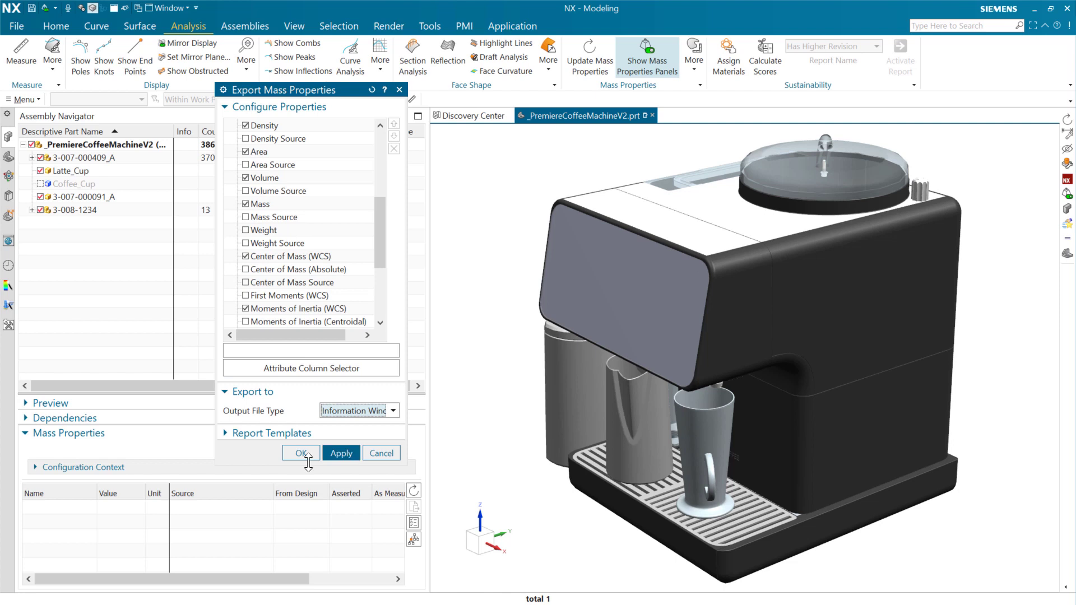
pyautogui.click(381, 453)
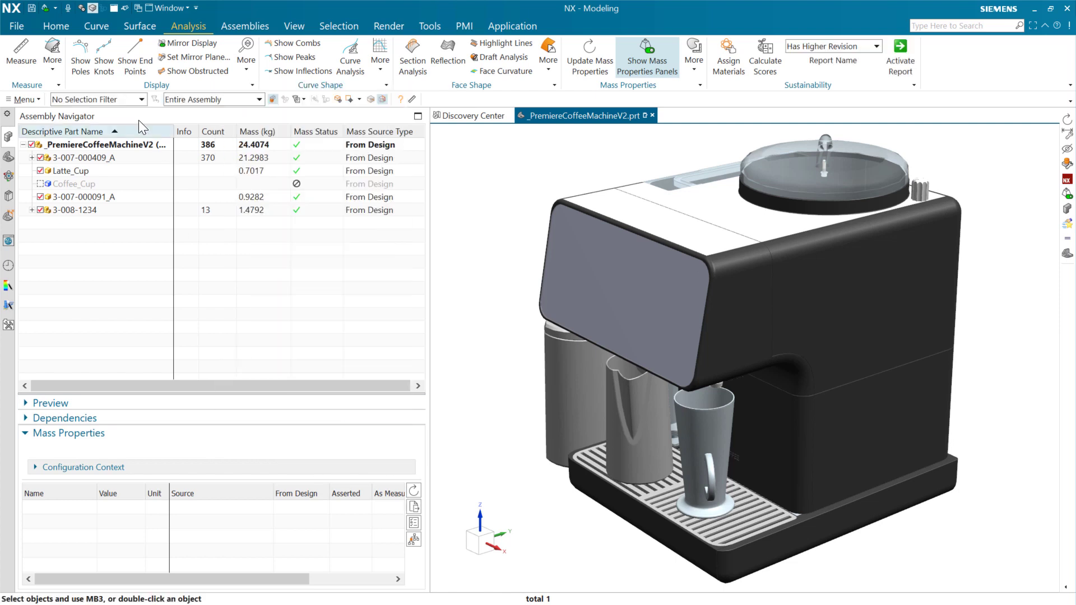
pyautogui.click(17, 26)
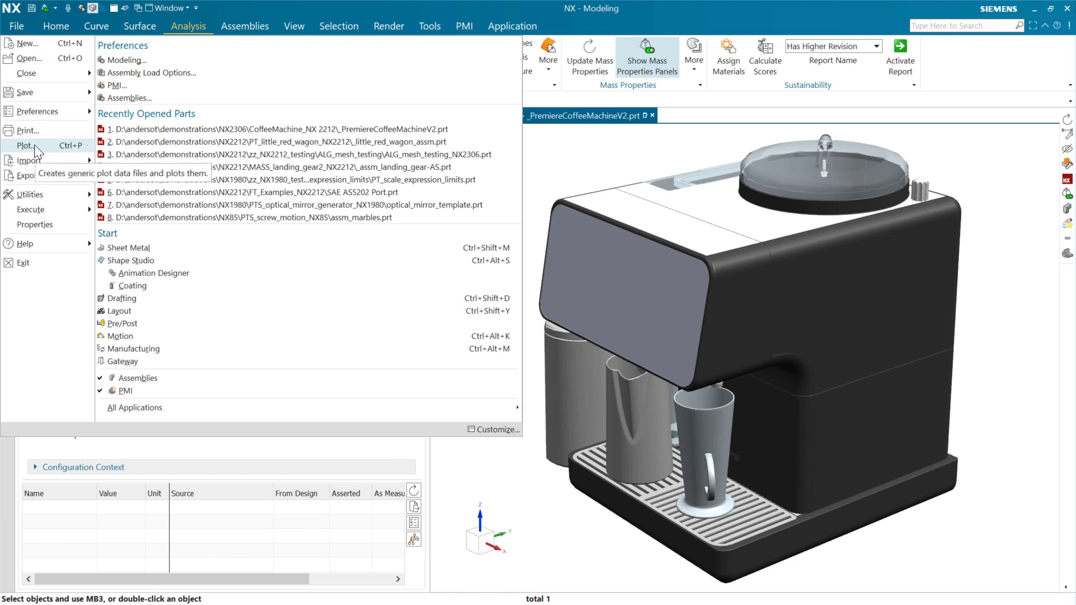
pyautogui.moveTo(49, 193)
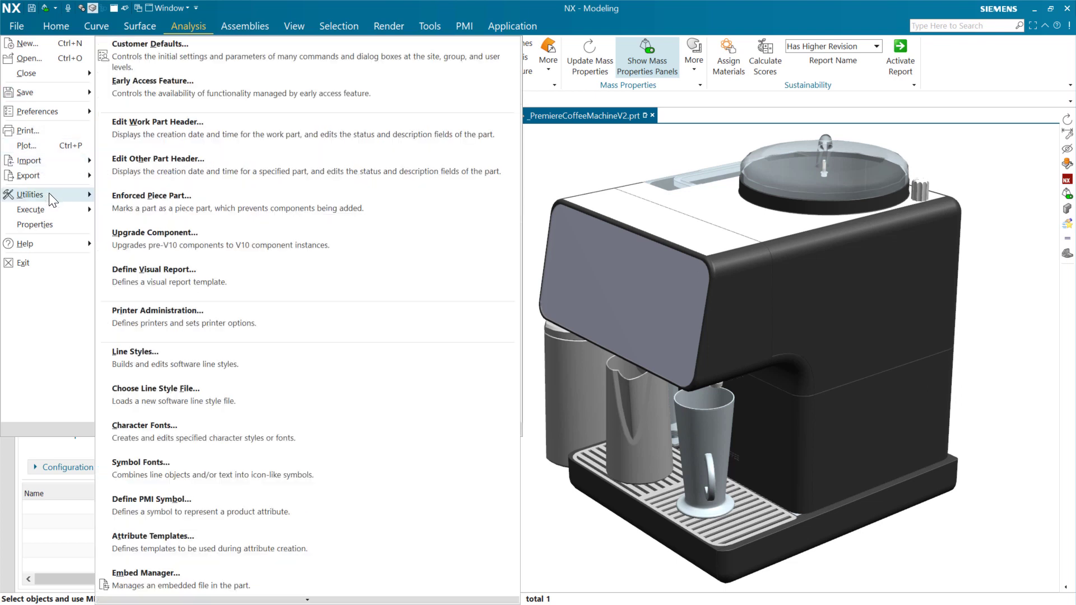
pyautogui.click(188, 53)
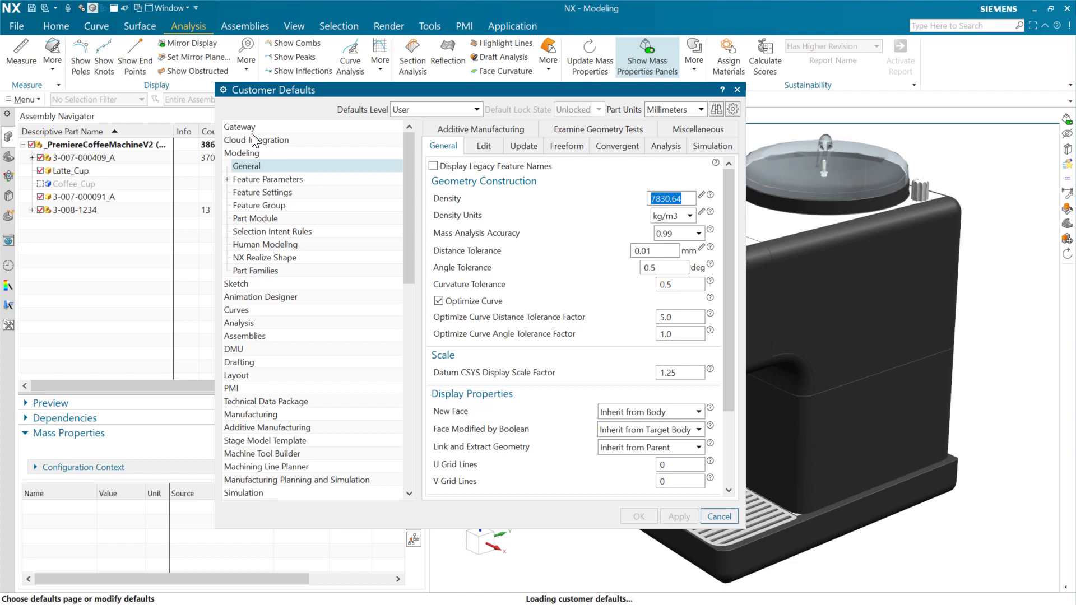
pyautogui.click(250, 129)
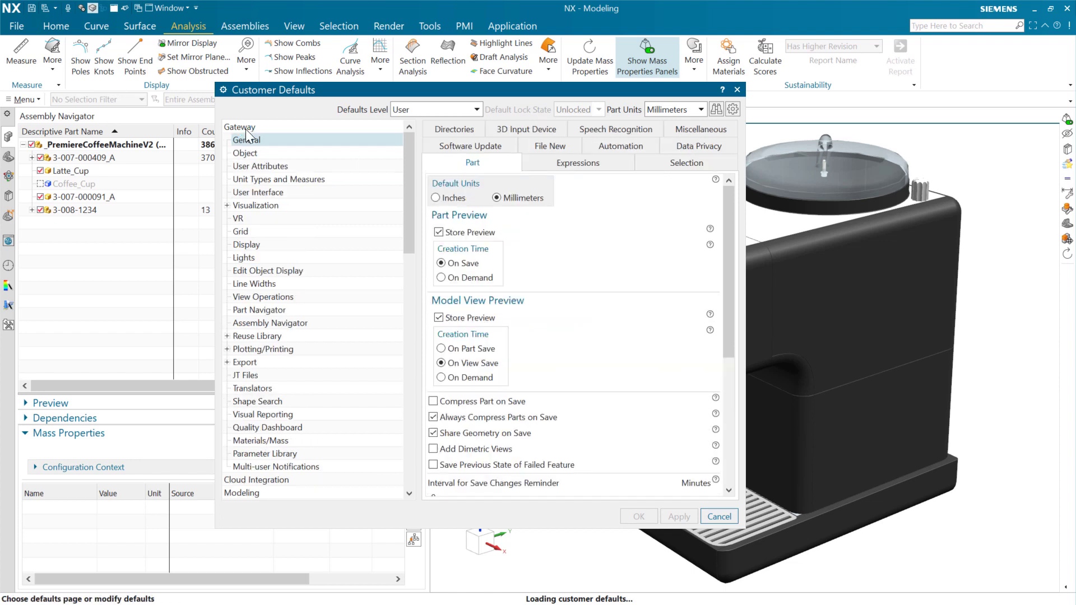
pyautogui.click(271, 194)
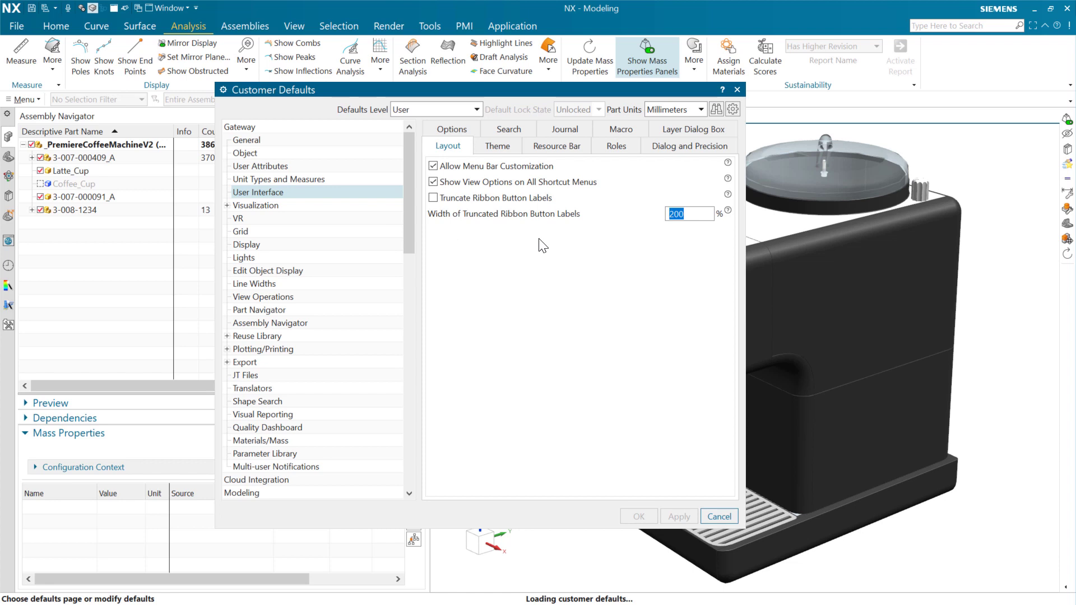
pyautogui.click(691, 146)
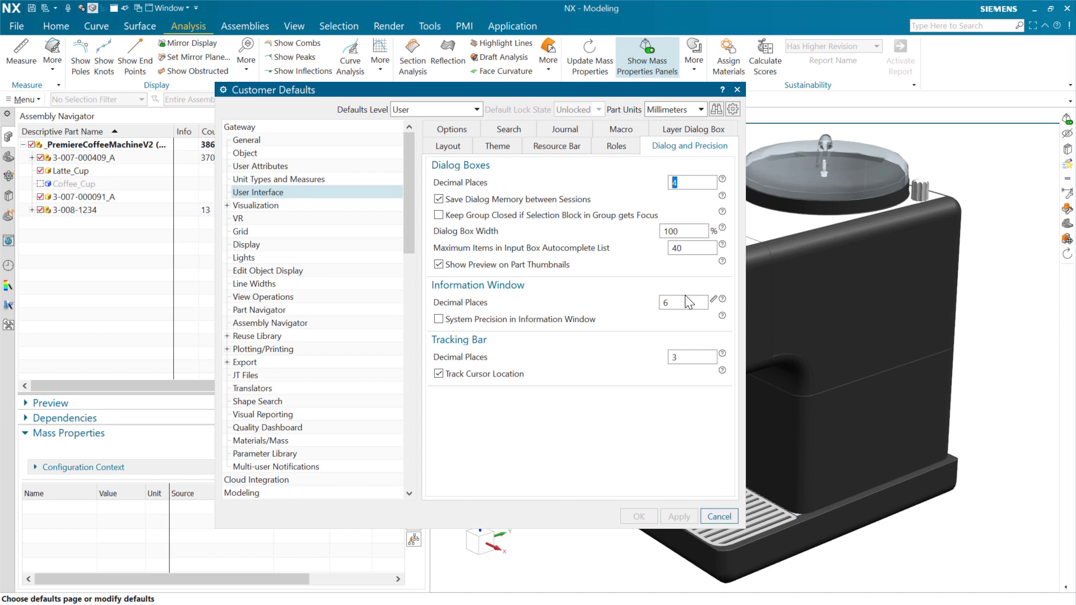
pyautogui.click(667, 304)
pyautogui.doubleClick(667, 305)
pyautogui.click(673, 301)
pyautogui.moveTo(675, 302); pyautogui.dragTo(652, 304)
pyautogui.click(678, 305)
pyautogui.click(720, 516)
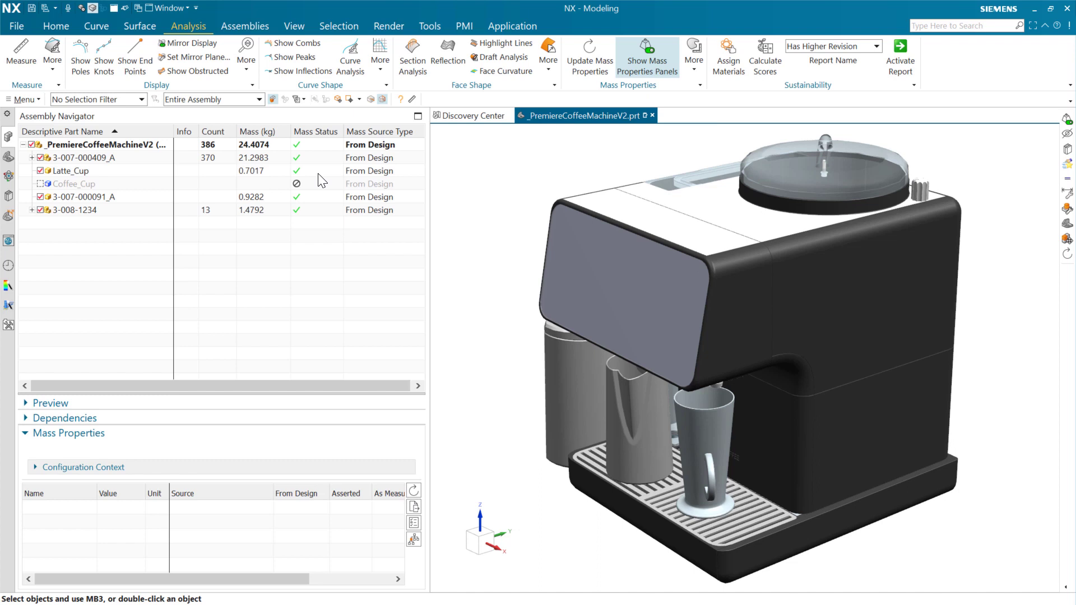
# Export the root assembly's mass data with Report Templates collapsed, continuing past the Modified Part warning.
pyautogui.click(317, 145)
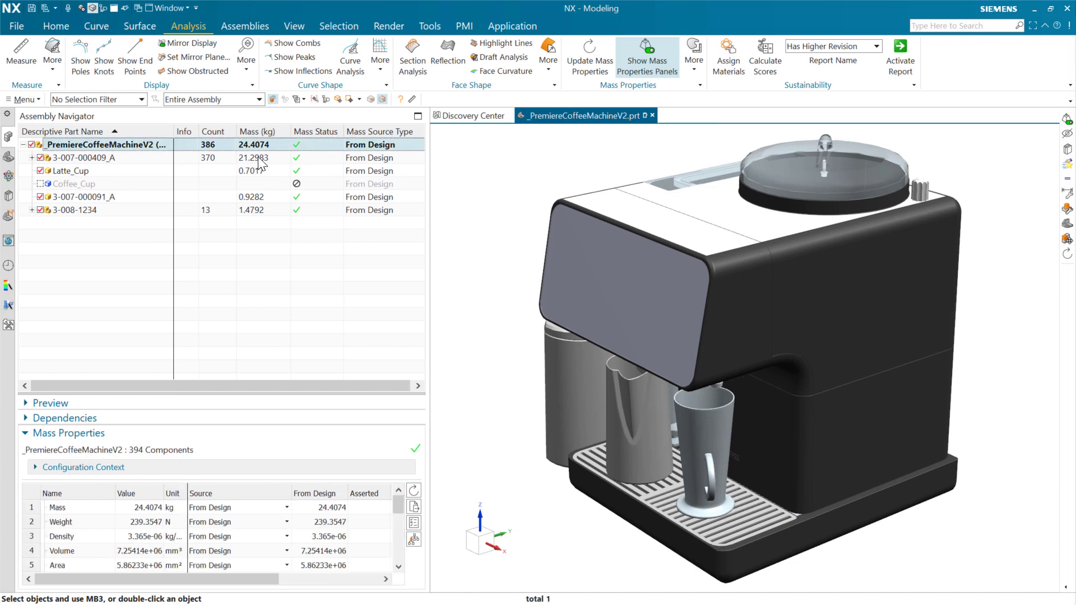
pyautogui.click(414, 507)
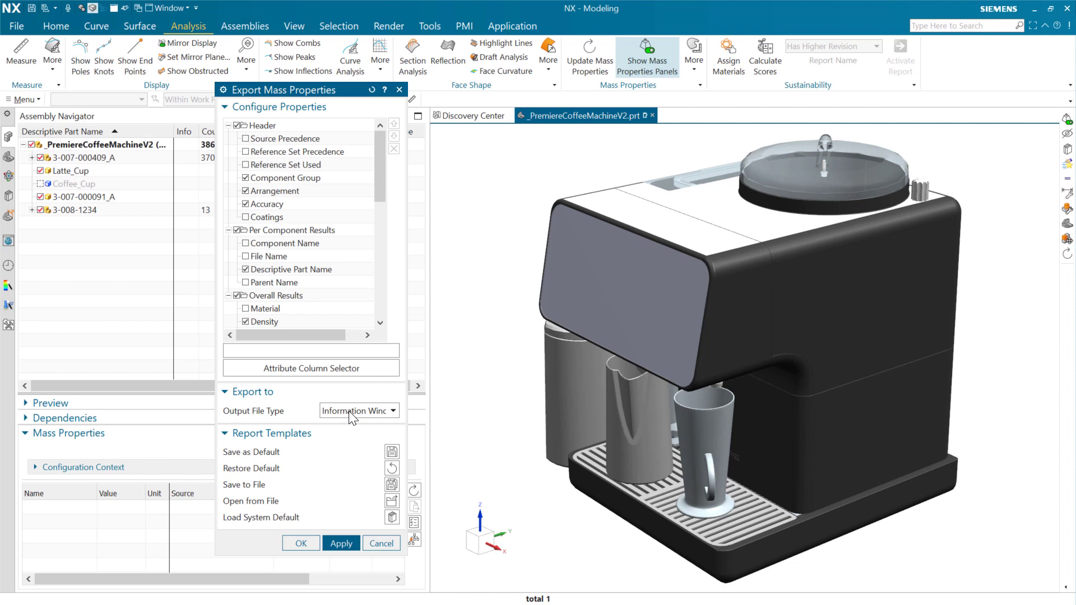
pyautogui.click(338, 436)
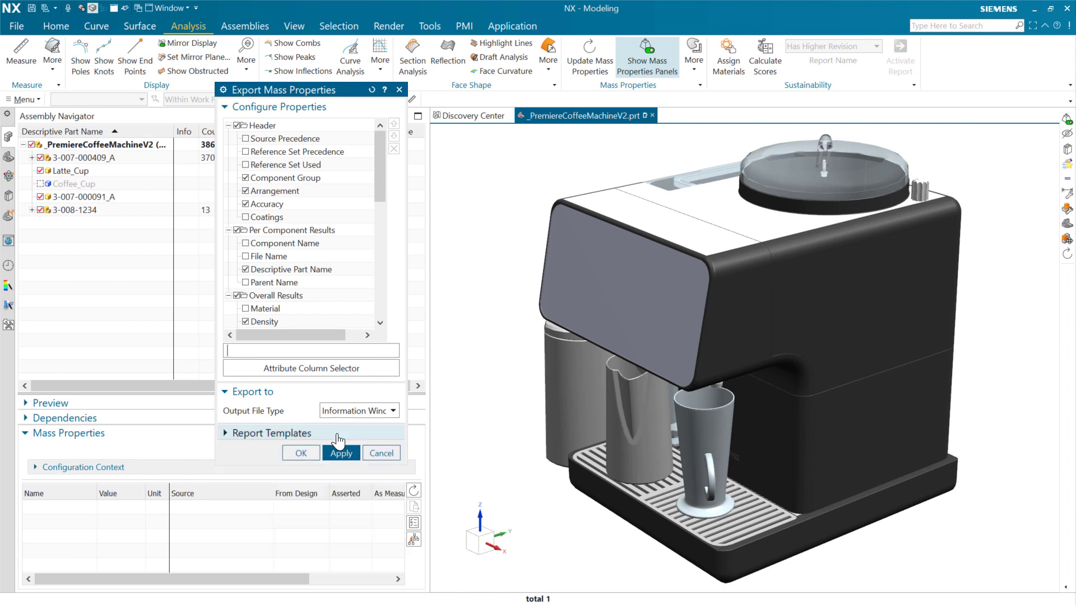
pyautogui.click(340, 454)
pyautogui.click(537, 351)
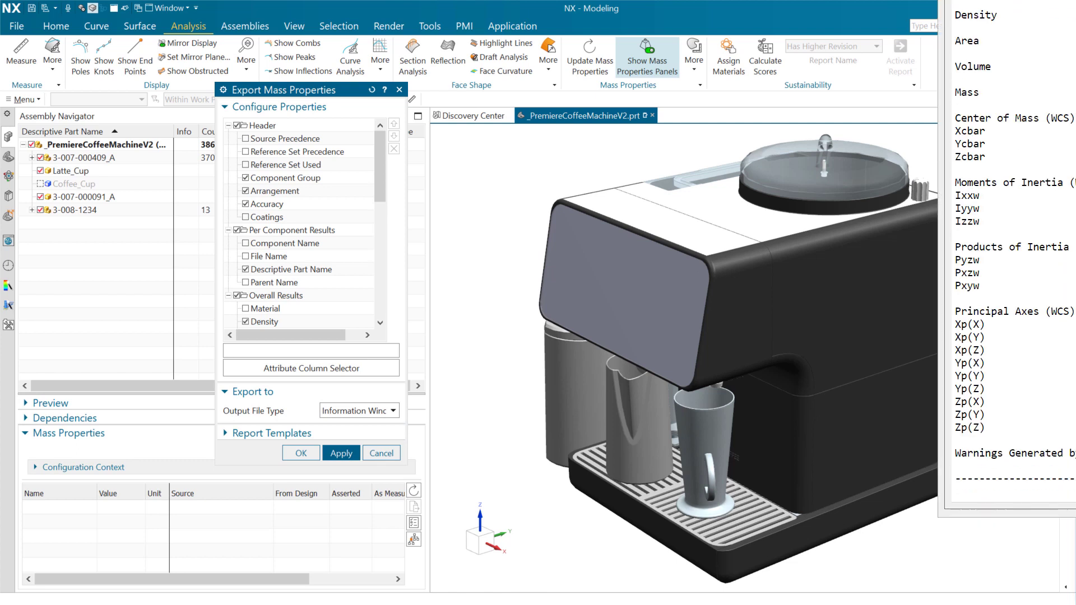
# Bring the report into view, mark the six-decimal Xcbar and Zcbar values, then close it.
pyautogui.moveTo(952, 62); pyautogui.dragTo(574, 46)
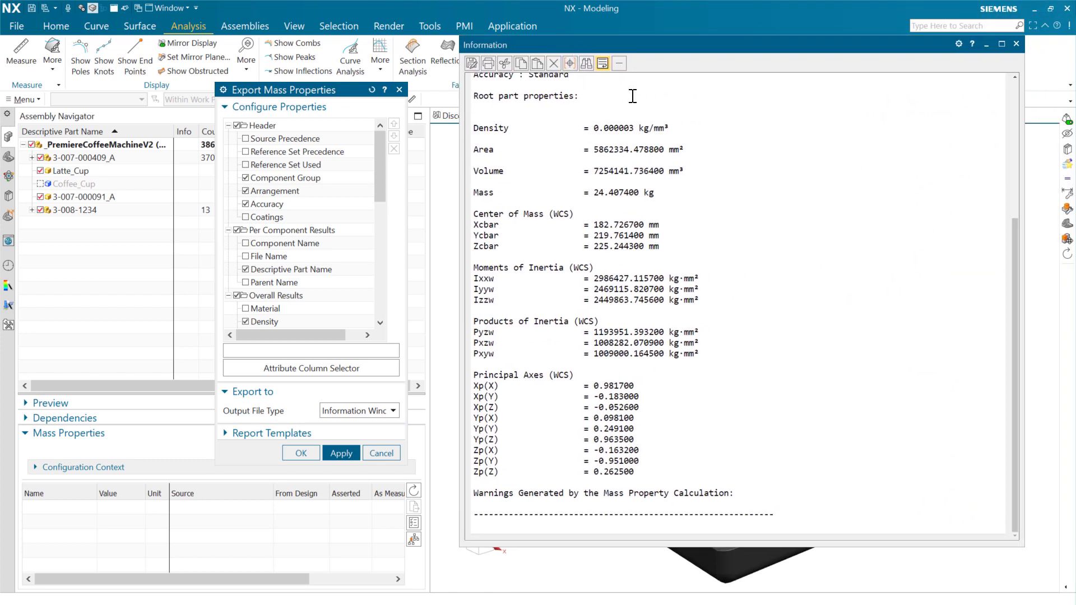
pyautogui.doubleClick(619, 225)
pyautogui.moveTo(645, 248); pyautogui.dragTo(616, 249)
pyautogui.moveTo(911, 50); pyautogui.dragTo(913, 62)
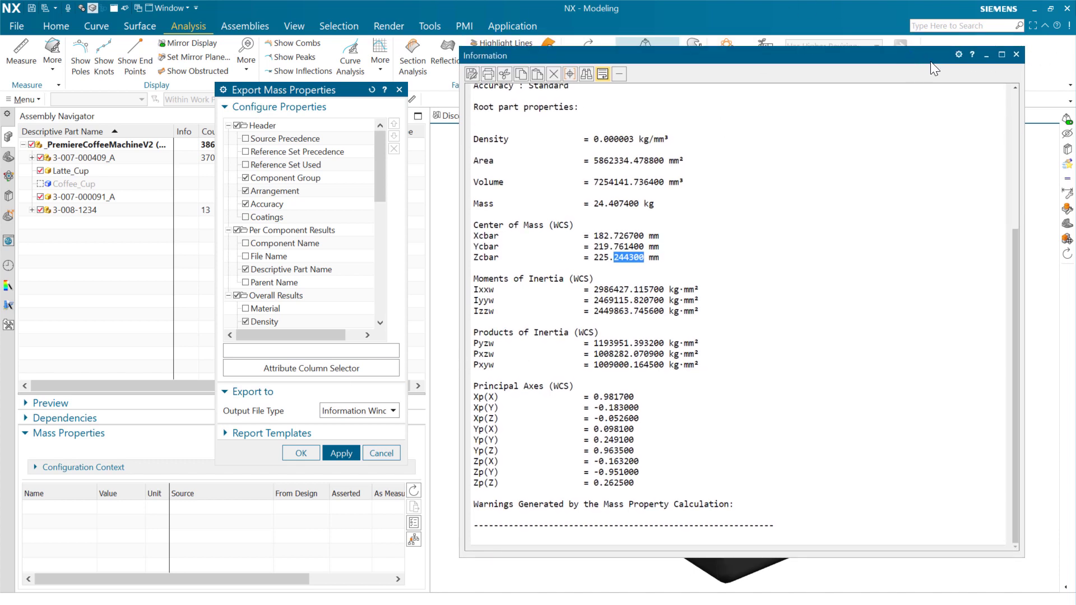
pyautogui.click(1016, 53)
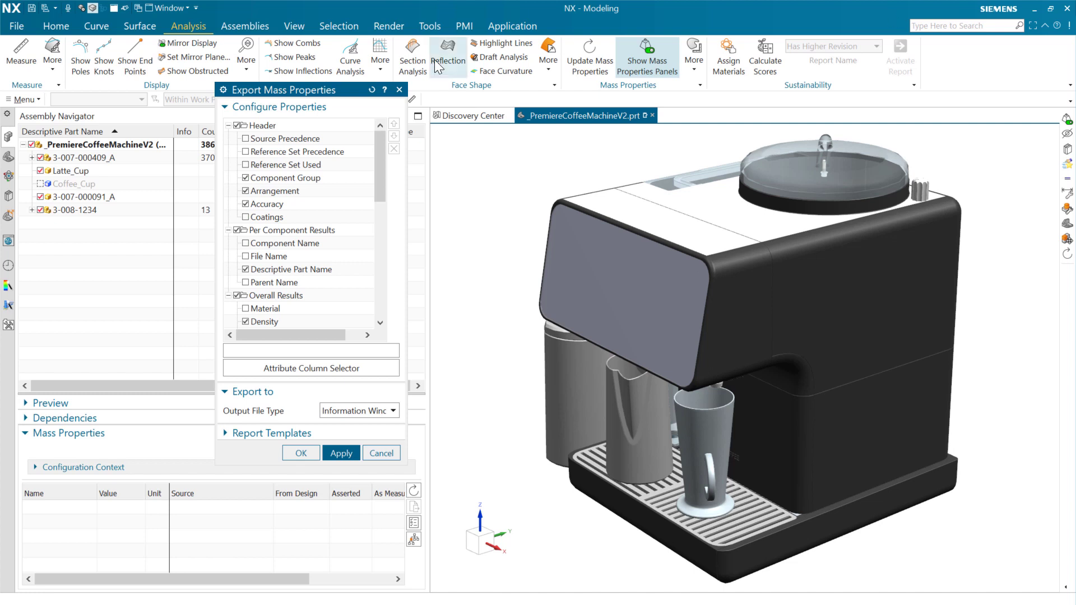
# Cancel Export Mass Properties and open Customer Defaults from File > Utilities.
pyautogui.click(381, 453)
pyautogui.click(17, 26)
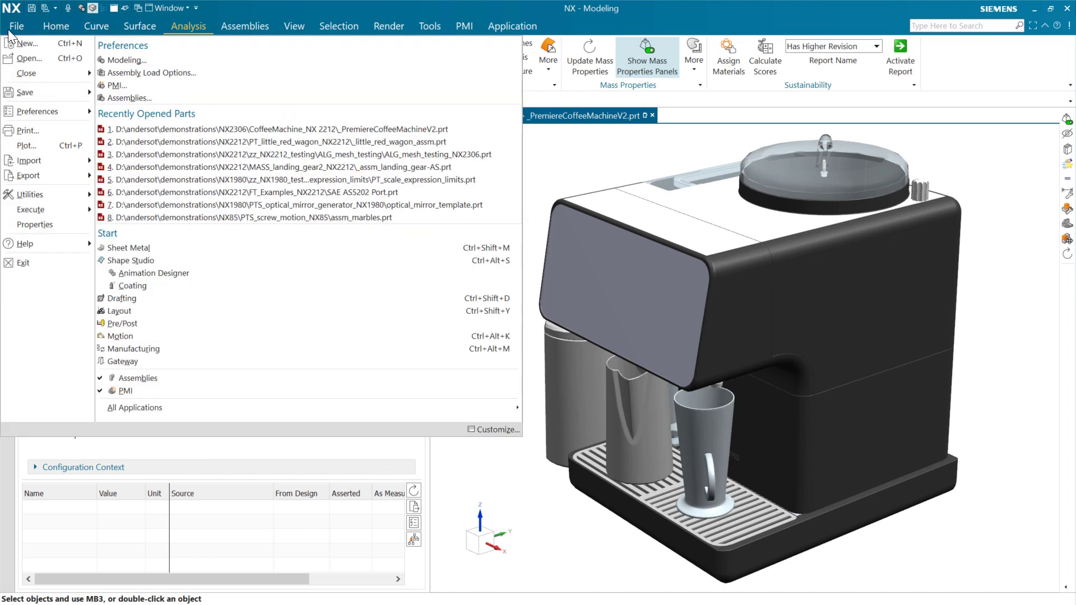
pyautogui.moveTo(25, 185)
pyautogui.click(202, 40)
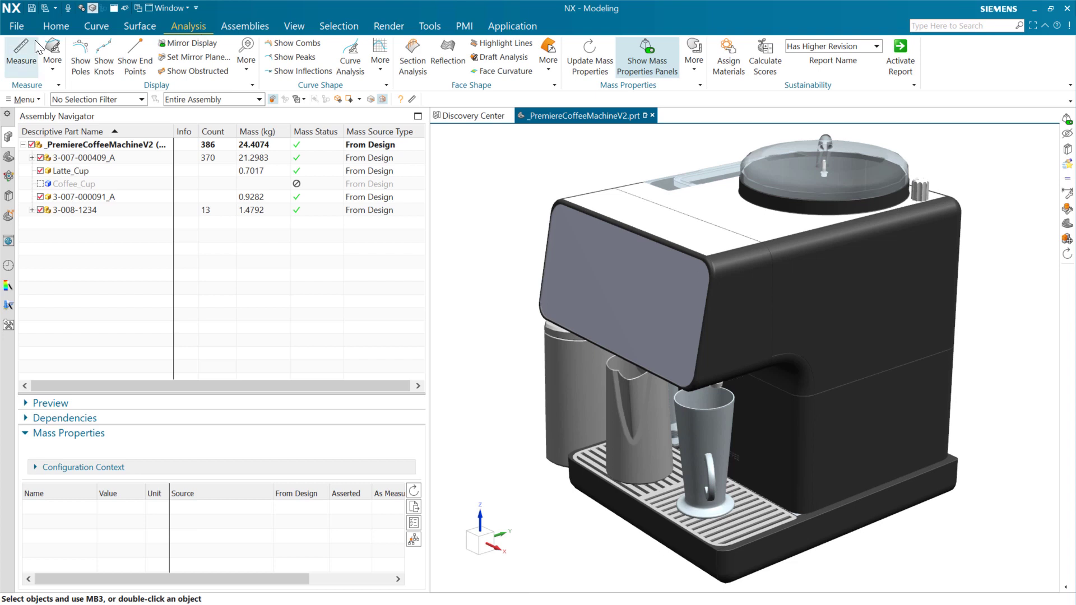
pyautogui.click(17, 28)
pyautogui.click(188, 46)
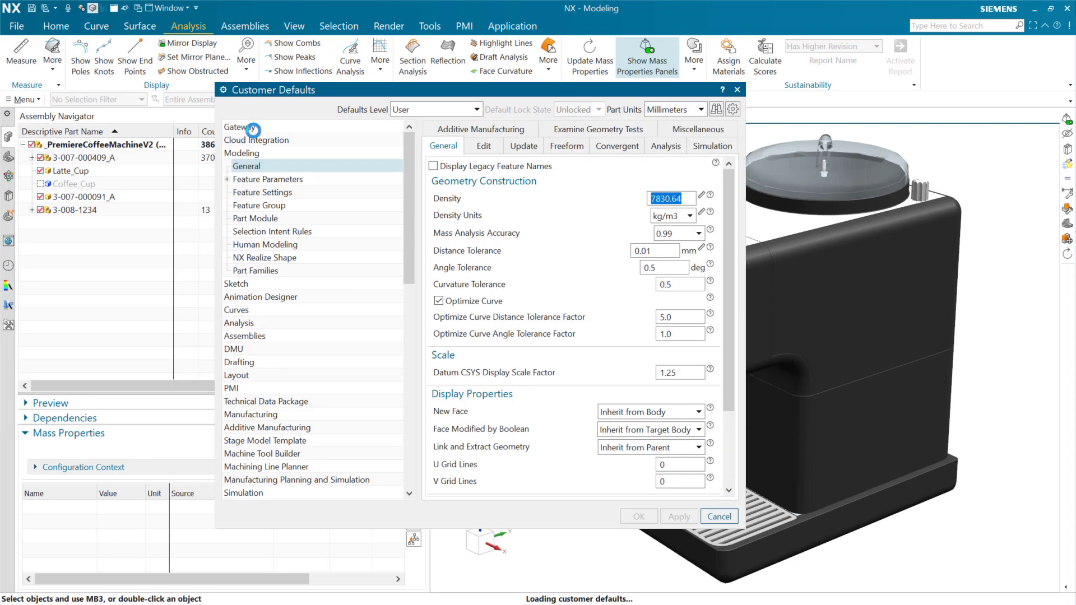
# Confirm Gateway > User Interface > Dialog and Precision shows Information Window decimal places 6, then cancel.
pyautogui.click(252, 127)
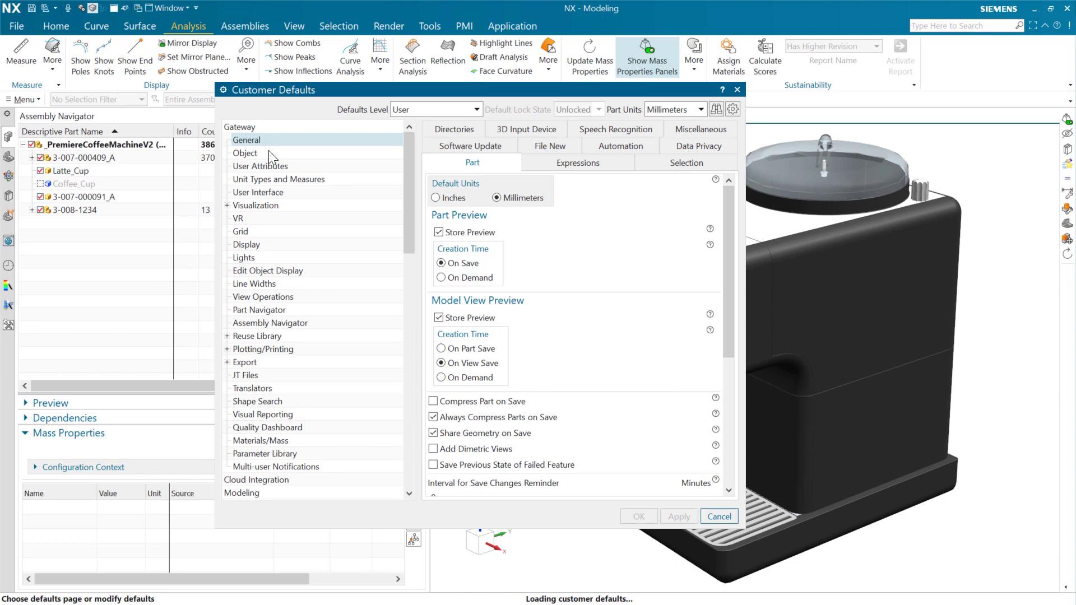
pyautogui.click(263, 192)
pyautogui.click(700, 144)
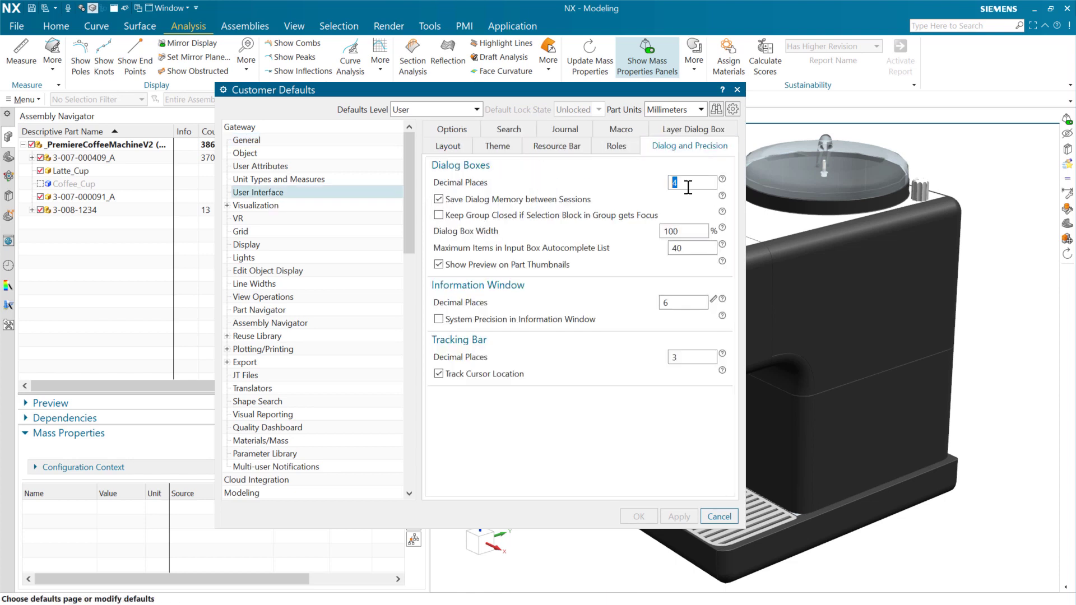
pyautogui.doubleClick(684, 300)
pyautogui.click(721, 515)
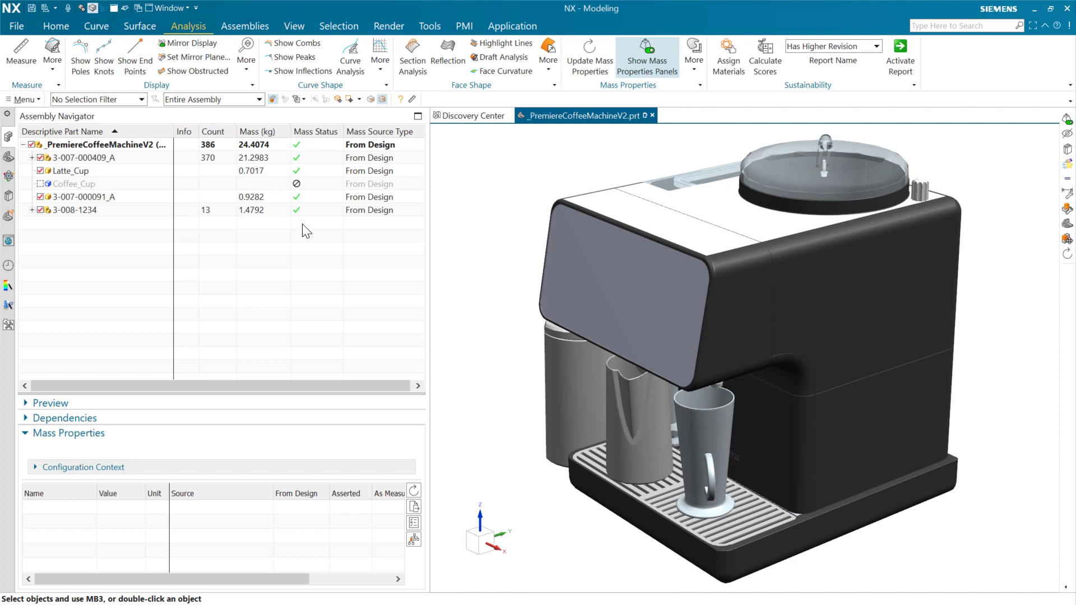
# Load the root assembly, enlarge the Mass Properties table and widen the Name column to show full property names.
pyautogui.click(131, 146)
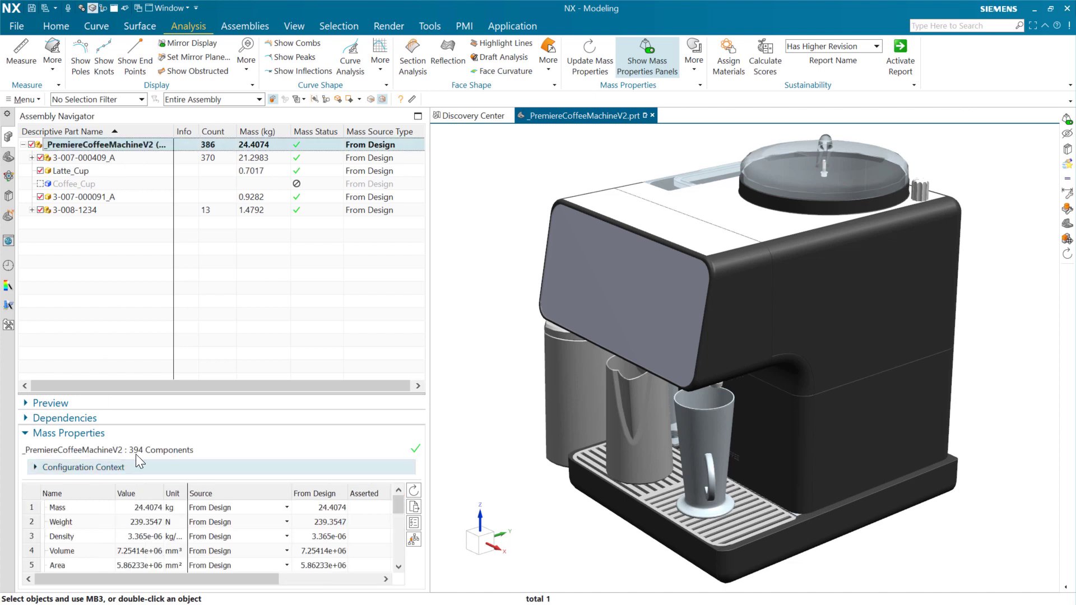
pyautogui.moveTo(231, 394); pyautogui.dragTo(241, 326)
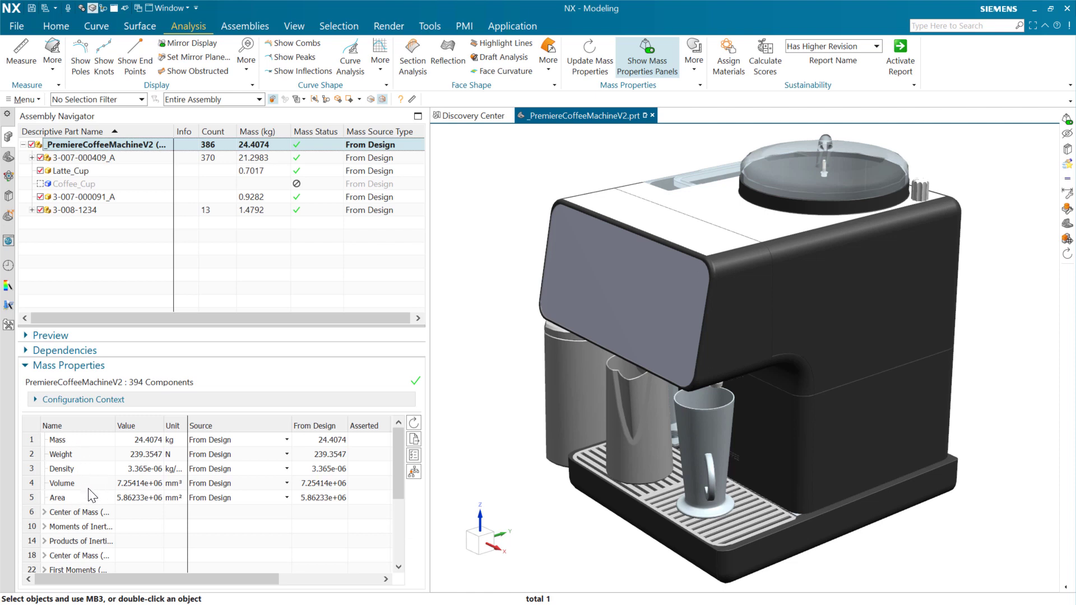
pyautogui.scroll(-2, 93, 491)
pyautogui.moveTo(114, 432); pyautogui.dragTo(174, 429)
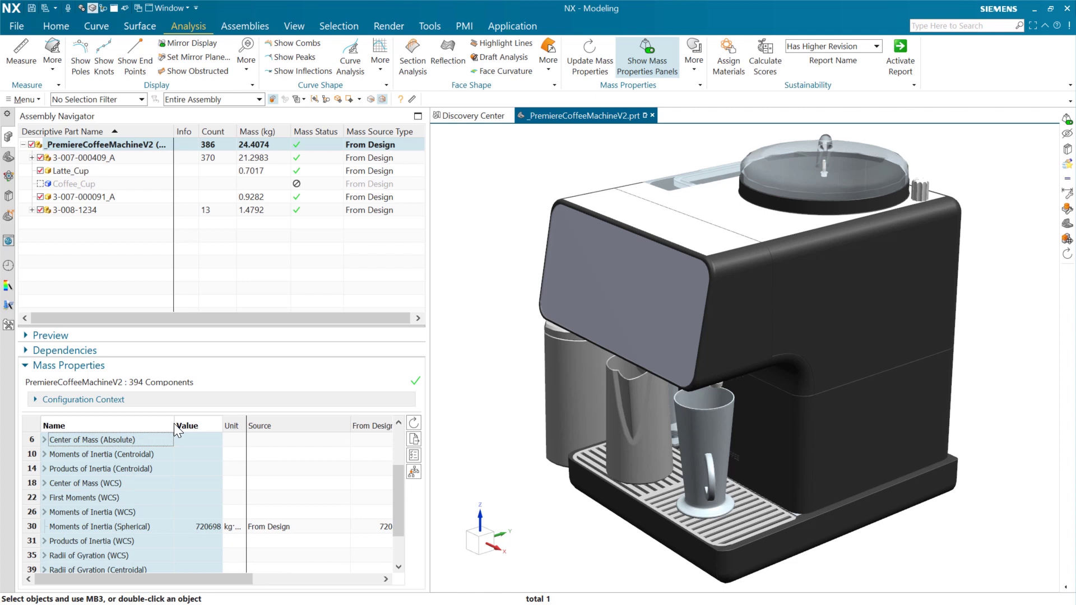
pyautogui.click(130, 456)
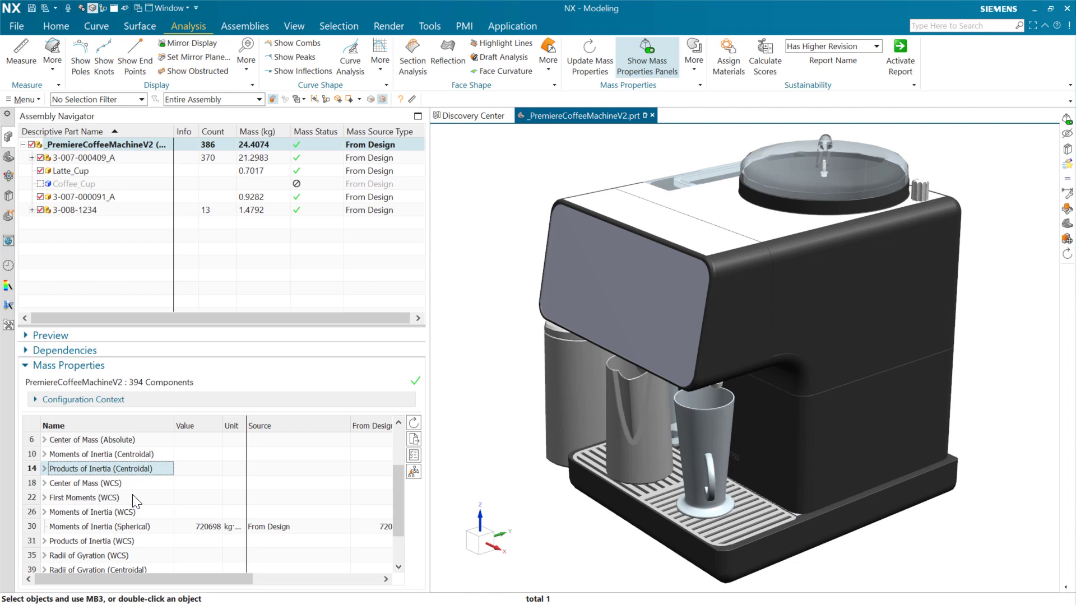
# Browse the Moments of Inertia and Center of Mass rows, ending on Center of Mass (WCS).
pyautogui.click(147, 455)
pyautogui.click(148, 465)
pyautogui.click(150, 452)
pyautogui.click(149, 464)
pyautogui.click(139, 513)
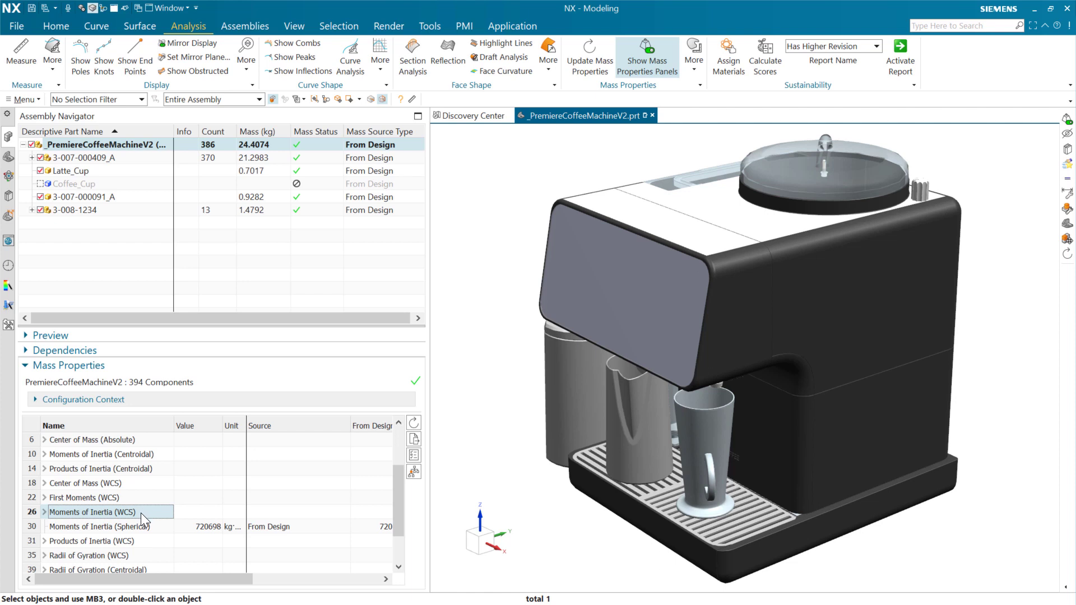
pyautogui.click(133, 481)
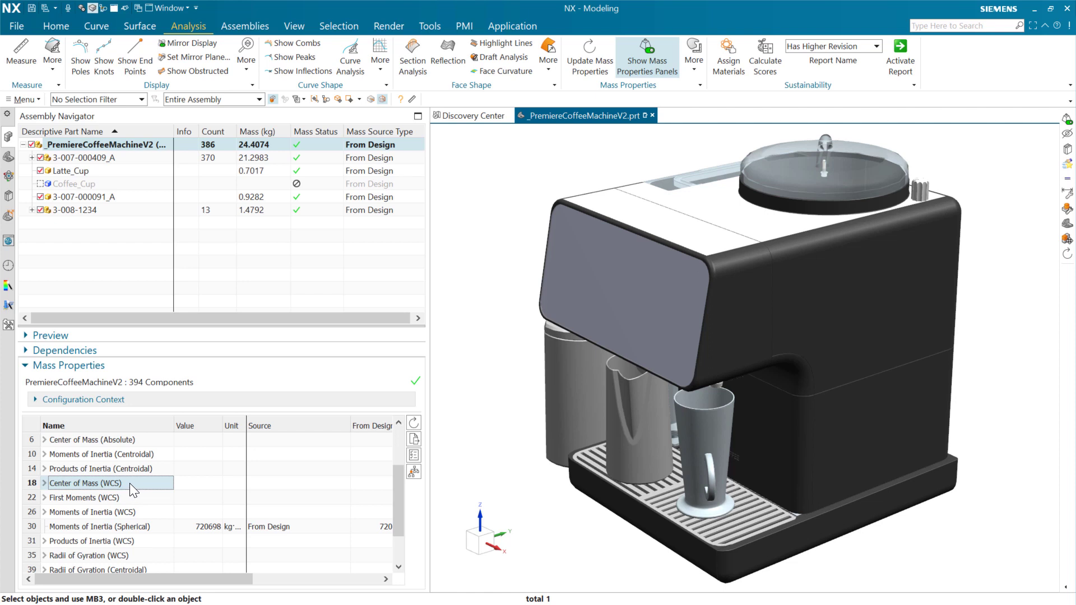
pyautogui.click(138, 440)
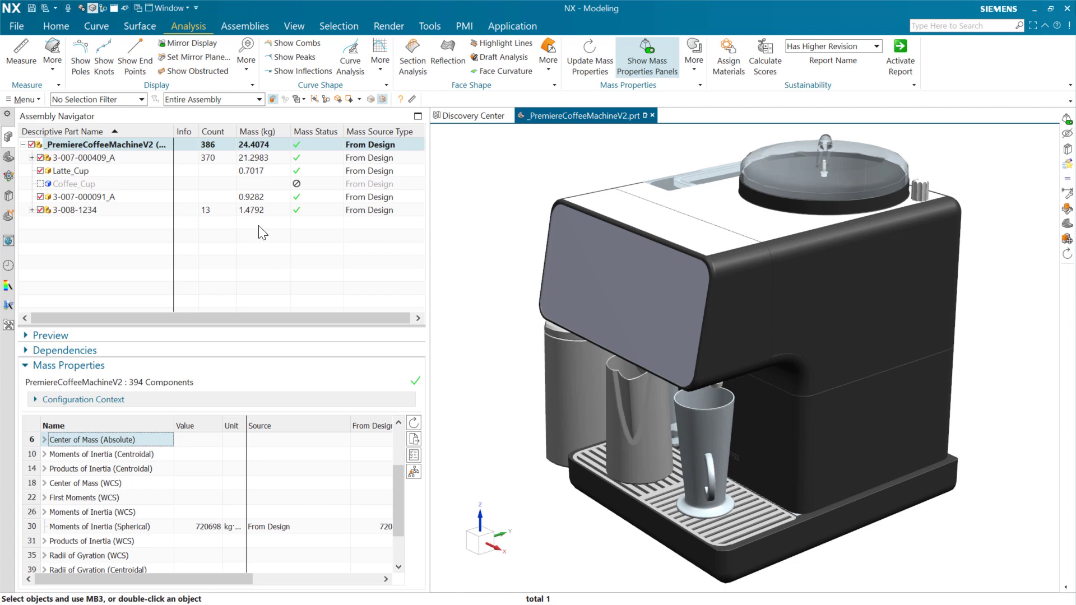
pyautogui.click(134, 483)
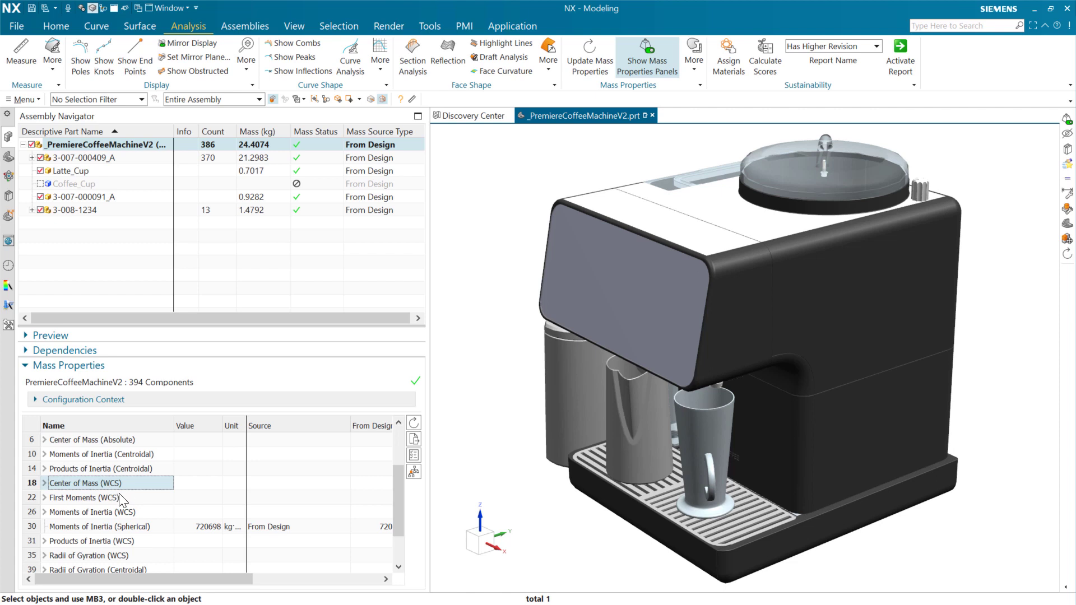
# Expand Center of Mass (WCS), then pick it in Export Mass Data's Configure Properties list.
pyautogui.click(43, 482)
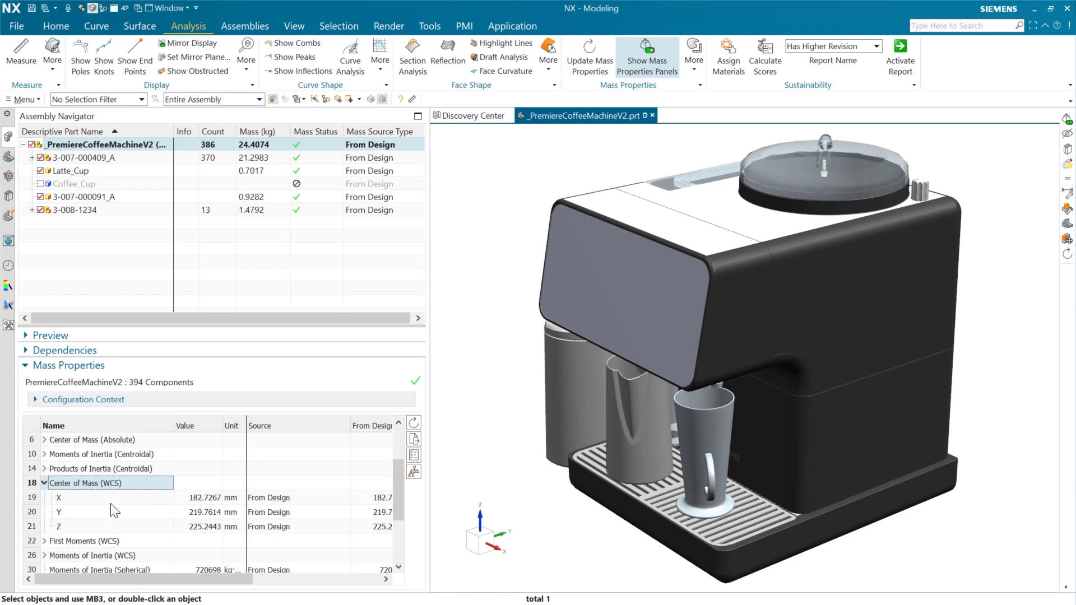
pyautogui.click(415, 438)
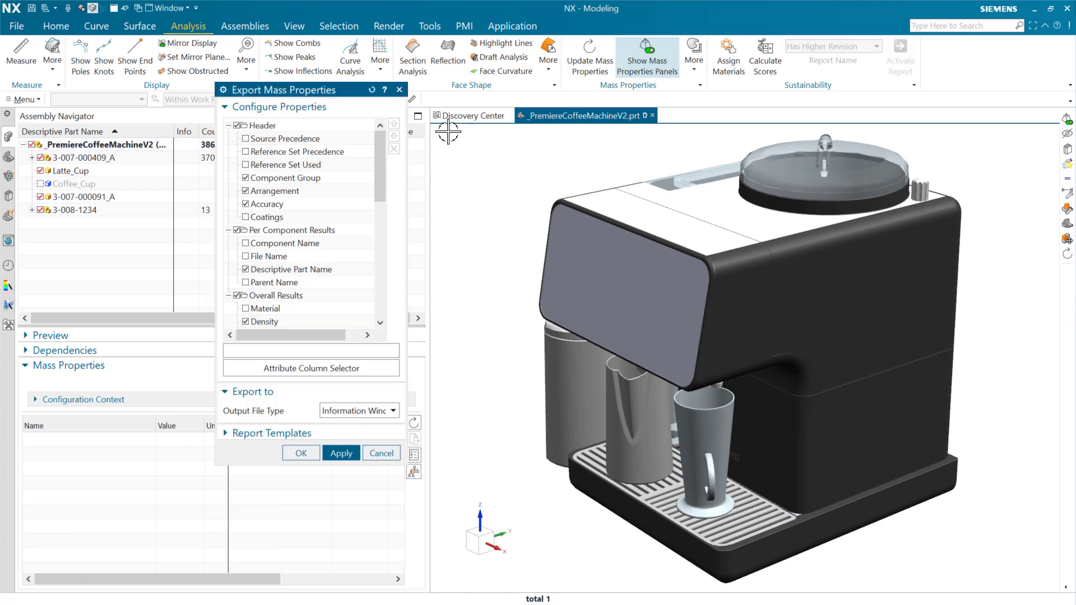
pyautogui.moveTo(379, 162); pyautogui.dragTo(372, 246)
pyautogui.click(327, 205)
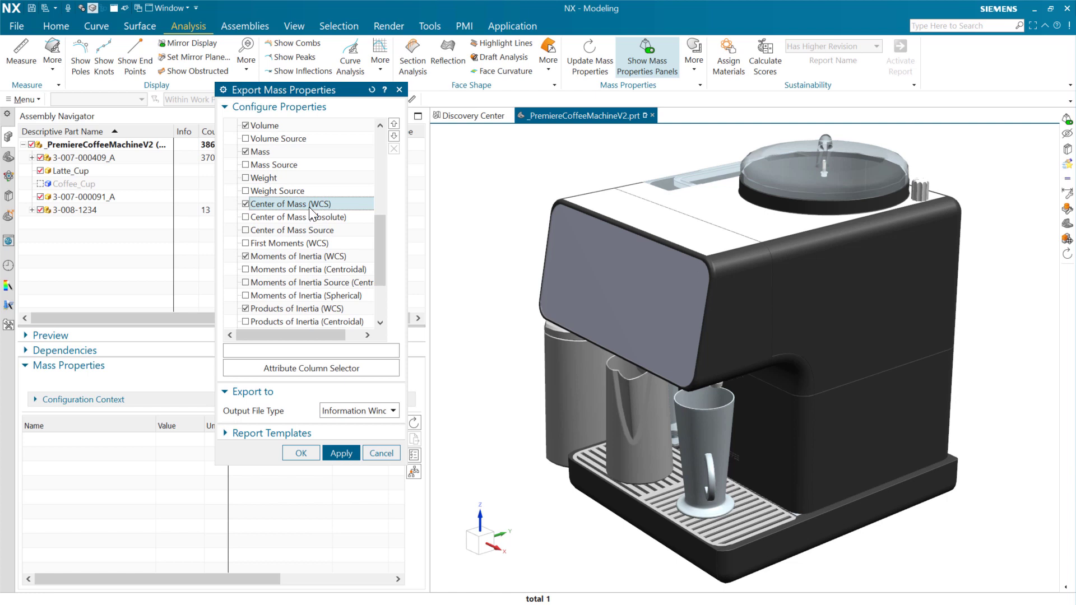